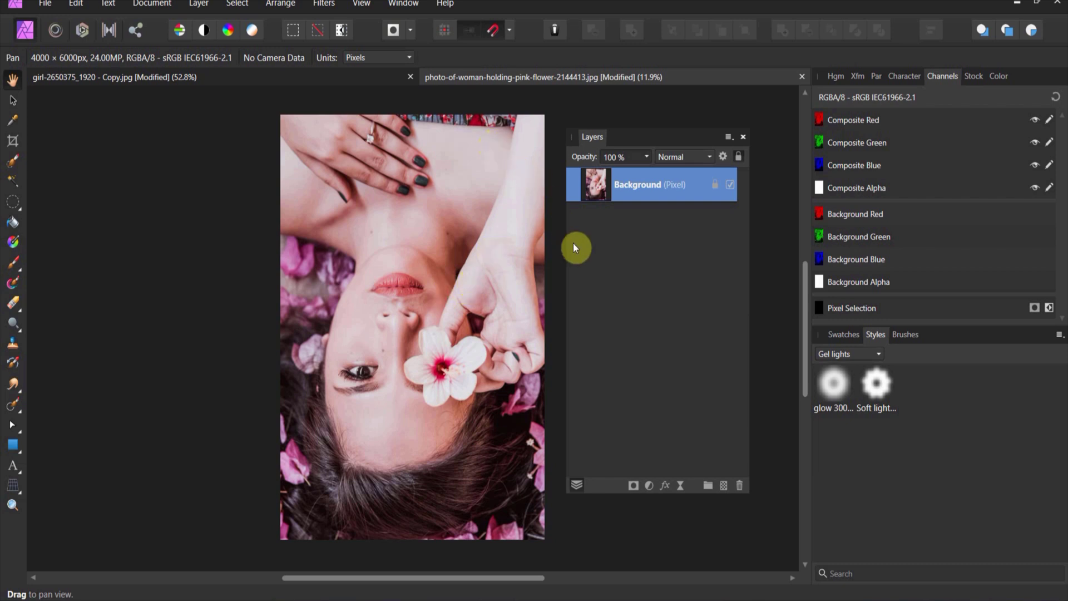
# Add a Channel Mixer on the Blue output with Red 29%, Green 72% and Offset 11%
pyautogui.click(649, 485)
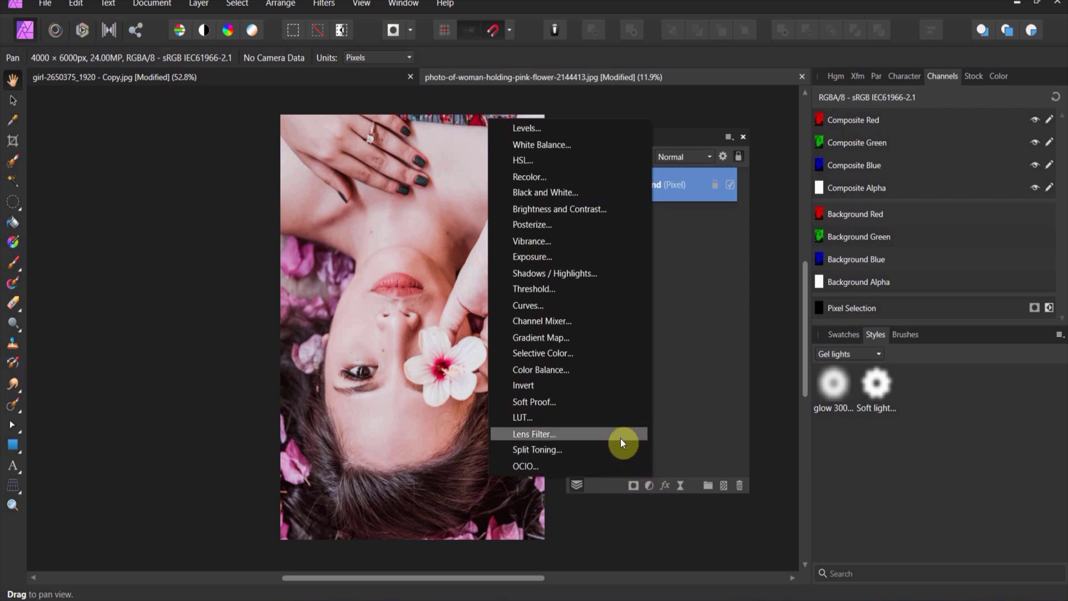
pyautogui.click(607, 323)
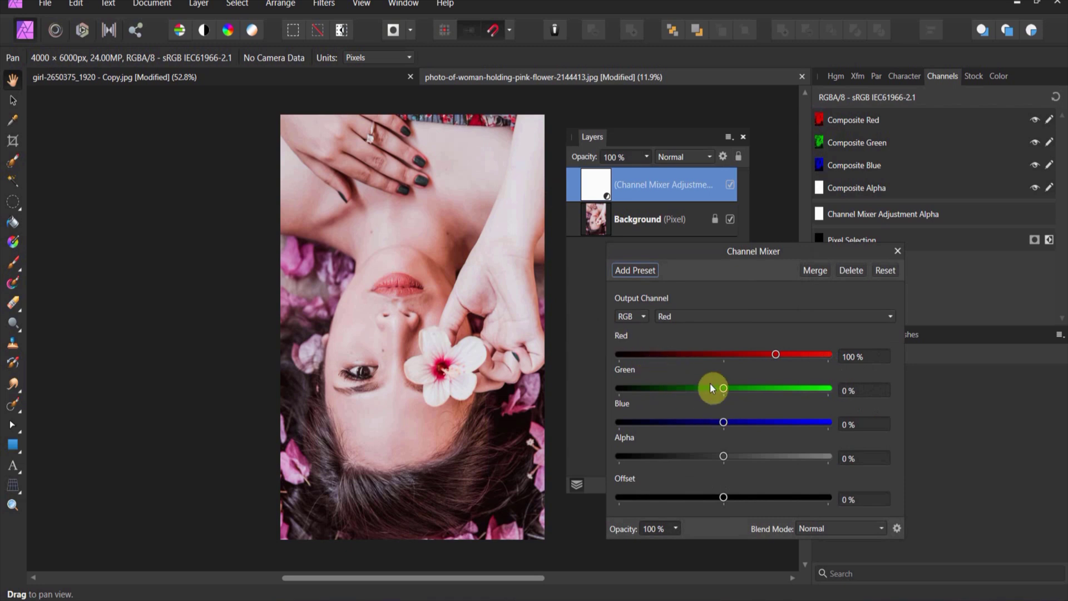
pyautogui.click(706, 321)
pyautogui.click(697, 363)
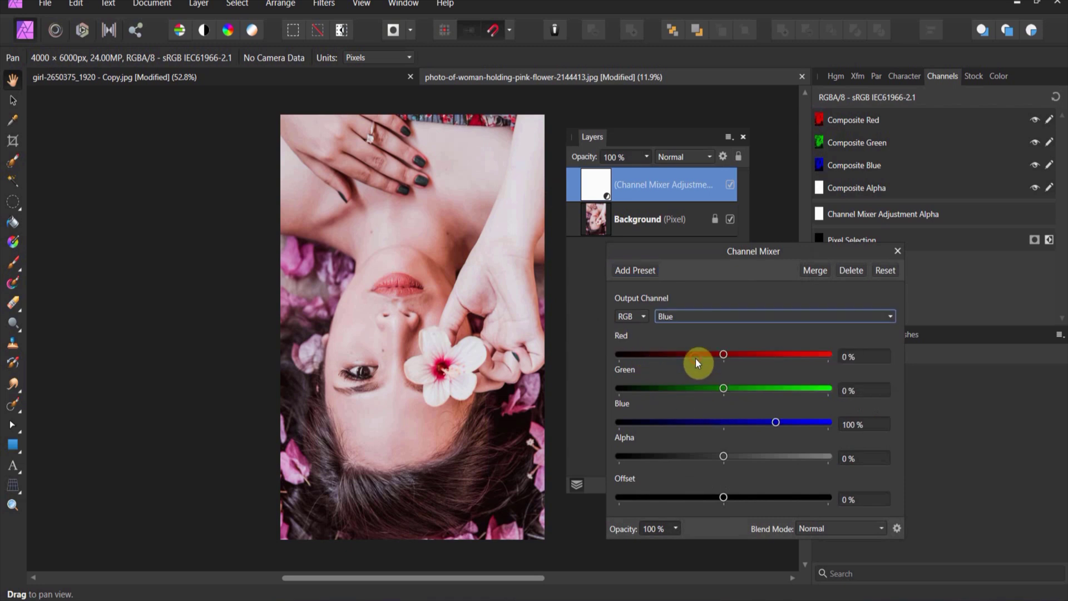
pyautogui.moveTo(725, 390); pyautogui.dragTo(736, 388)
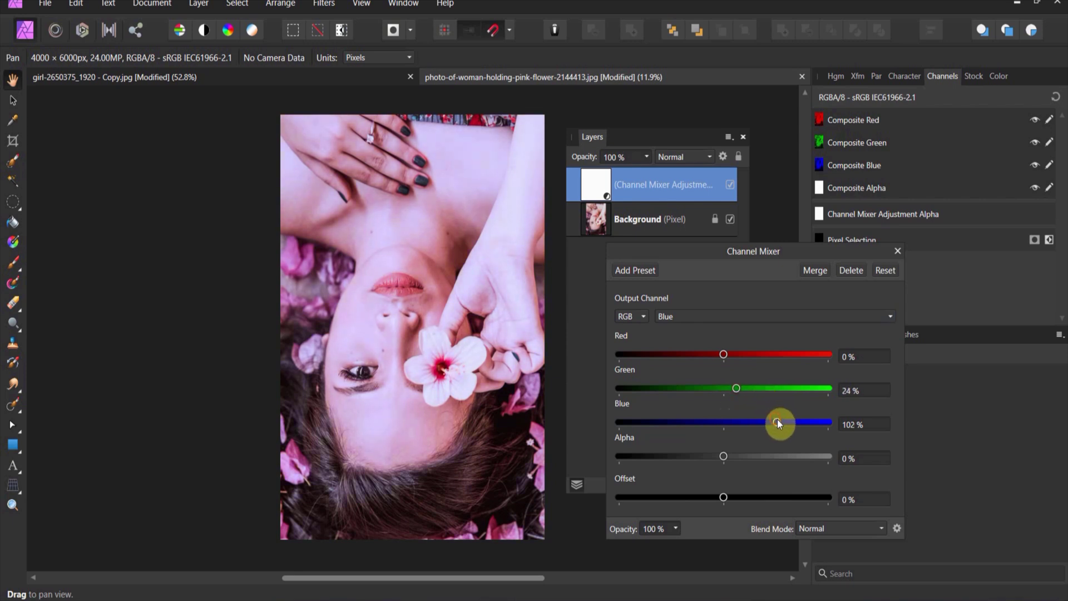
pyautogui.moveTo(777, 419); pyautogui.dragTo(777, 419)
pyautogui.moveTo(723, 355); pyautogui.dragTo(762, 389)
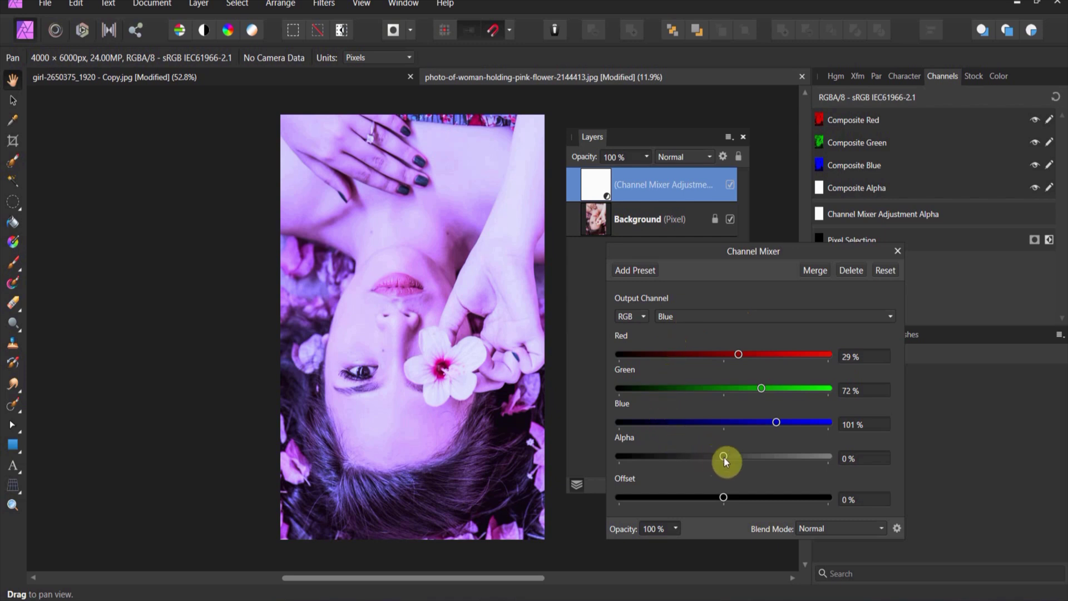
pyautogui.moveTo(724, 458)
pyautogui.mouseDown()
pyautogui.moveTo(706, 457)
pyautogui.moveTo(731, 457)
pyautogui.mouseUp()
pyautogui.moveTo(724, 498)
pyautogui.mouseDown()
pyautogui.moveTo(712, 498)
pyautogui.moveTo(735, 498)
pyautogui.mouseUp()
pyautogui.click(896, 251)
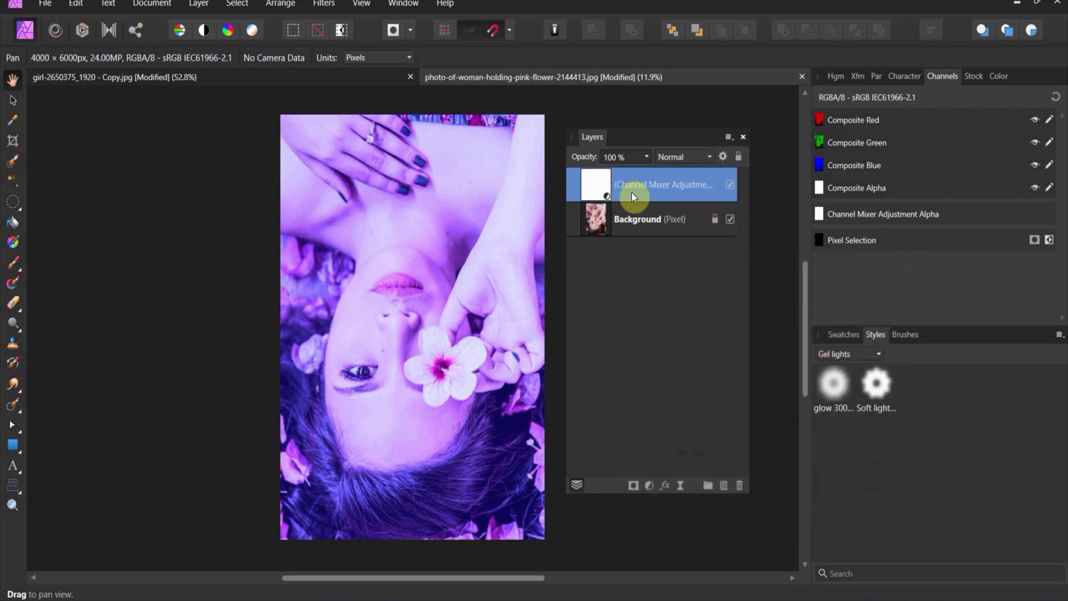
# Add a Curves layer whose master curve lifts highlights and lowers shadows into an S-shape
pyautogui.click(650, 485)
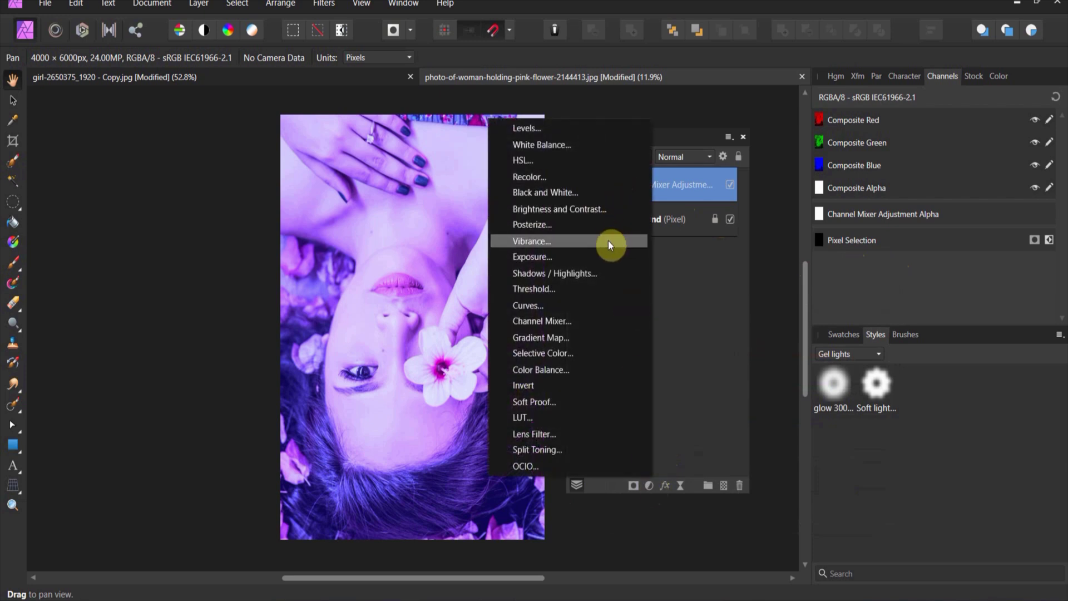
pyautogui.click(595, 306)
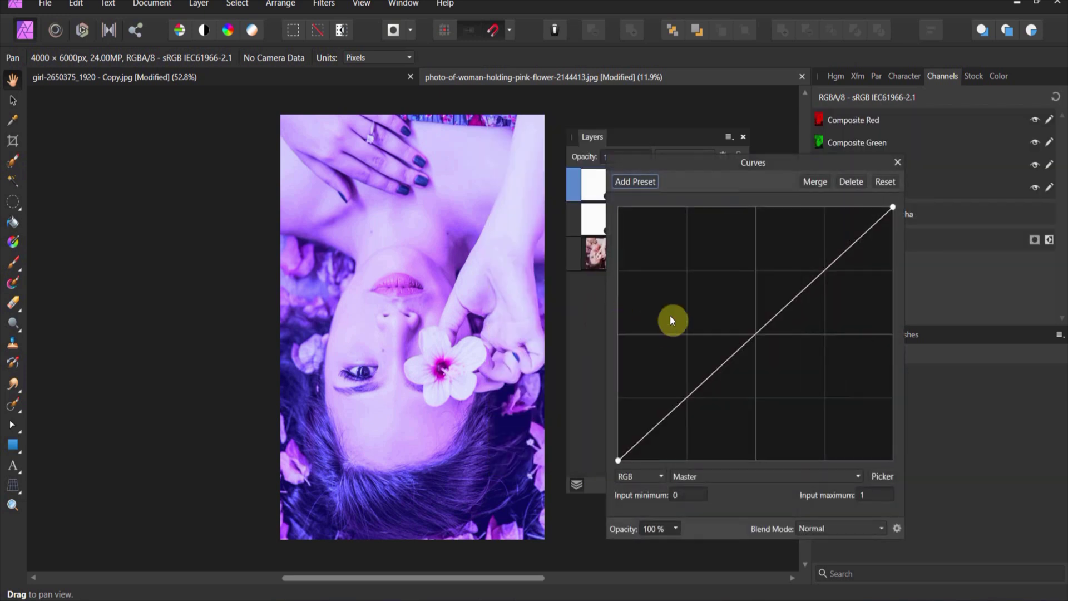
pyautogui.moveTo(740, 164); pyautogui.dragTo(839, 162)
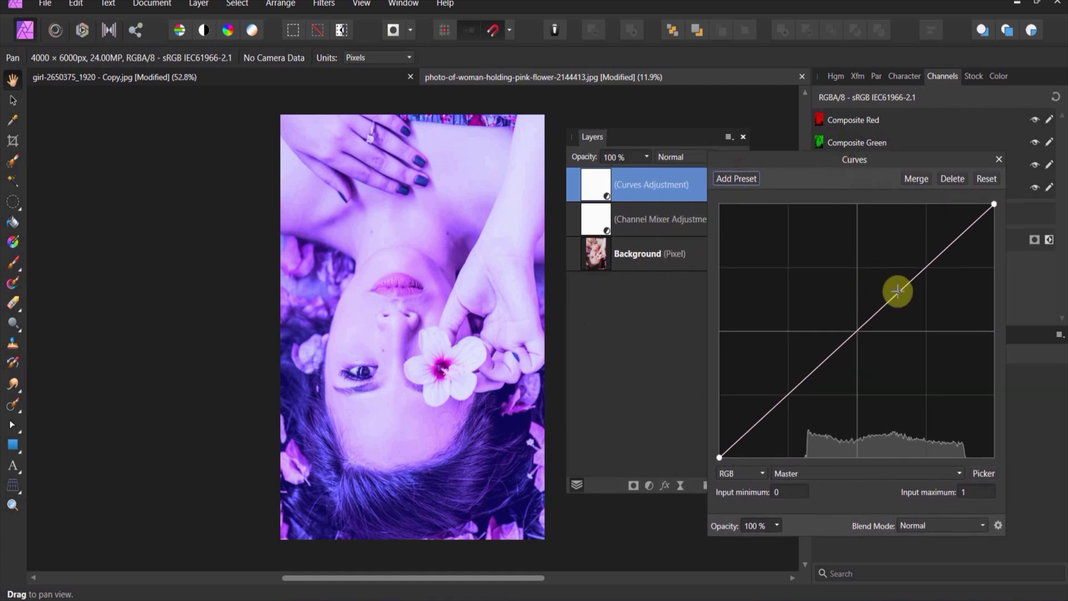
pyautogui.moveTo(897, 290); pyautogui.dragTo(890, 281)
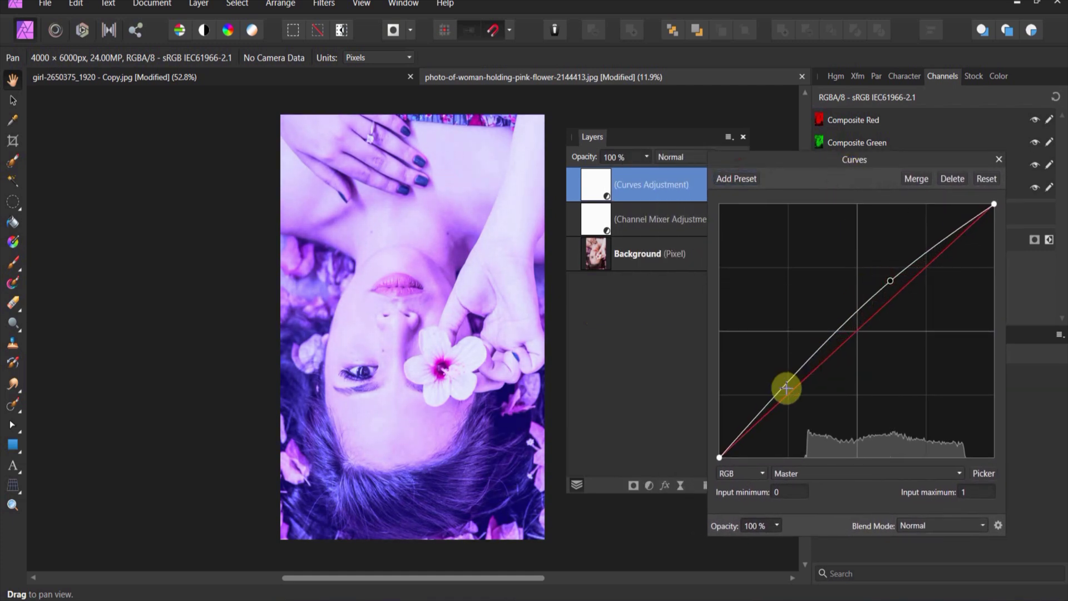
pyautogui.moveTo(786, 388); pyautogui.dragTo(801, 403)
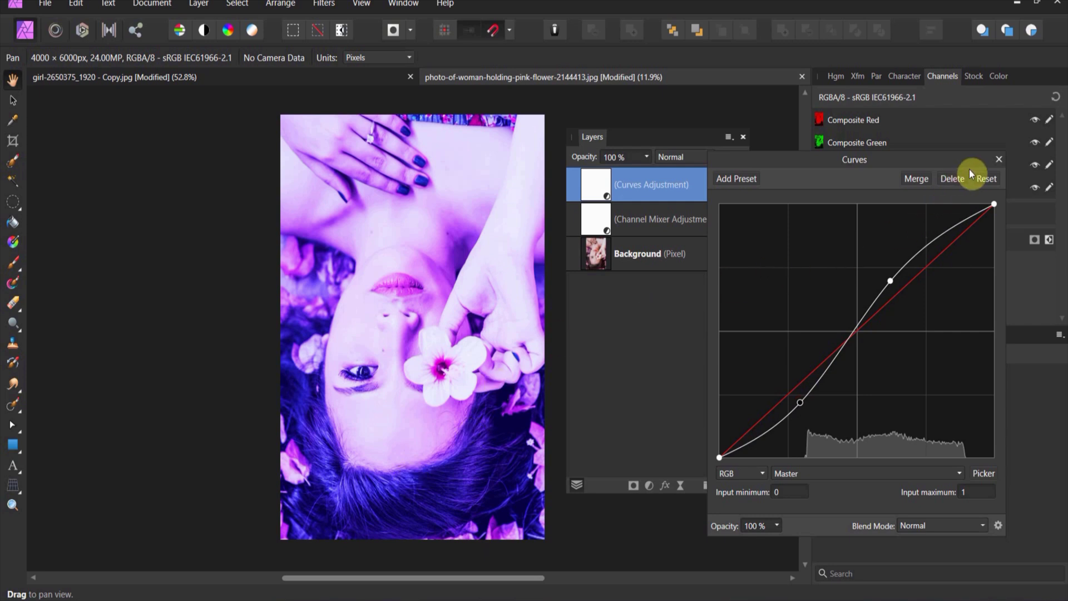
pyautogui.click(997, 160)
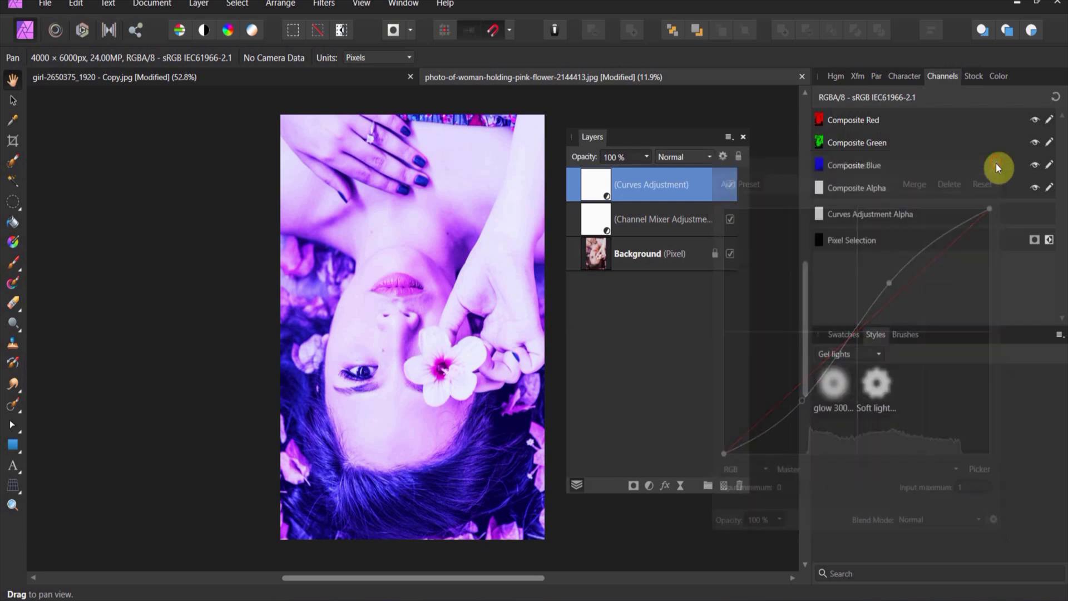
# Add a Levels layer: black 4%, white 90%, output black 8%, output white 93%
pyautogui.click(647, 485)
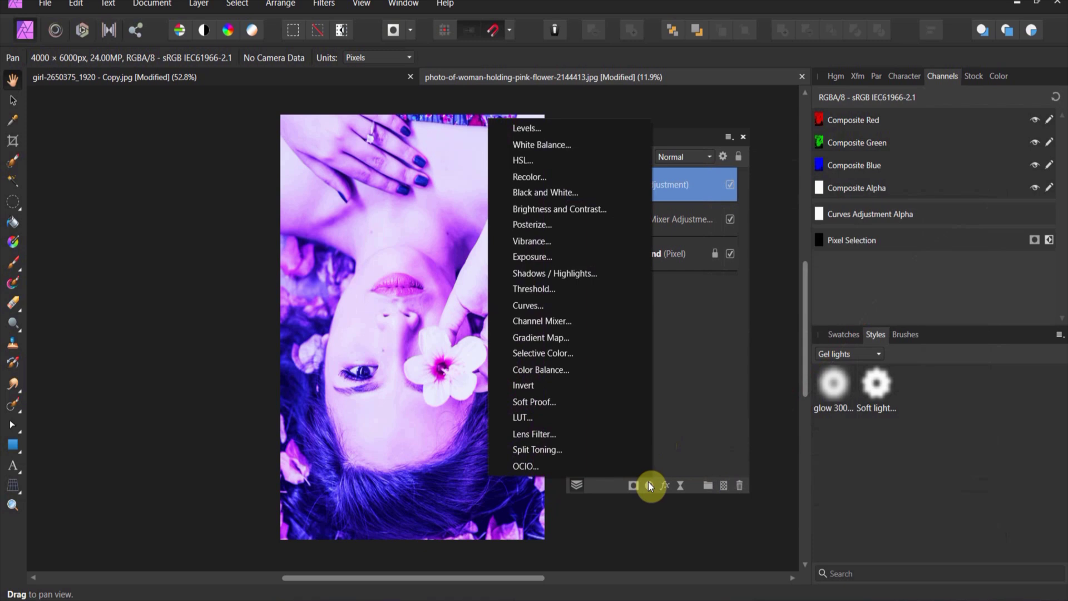
pyautogui.click(625, 131)
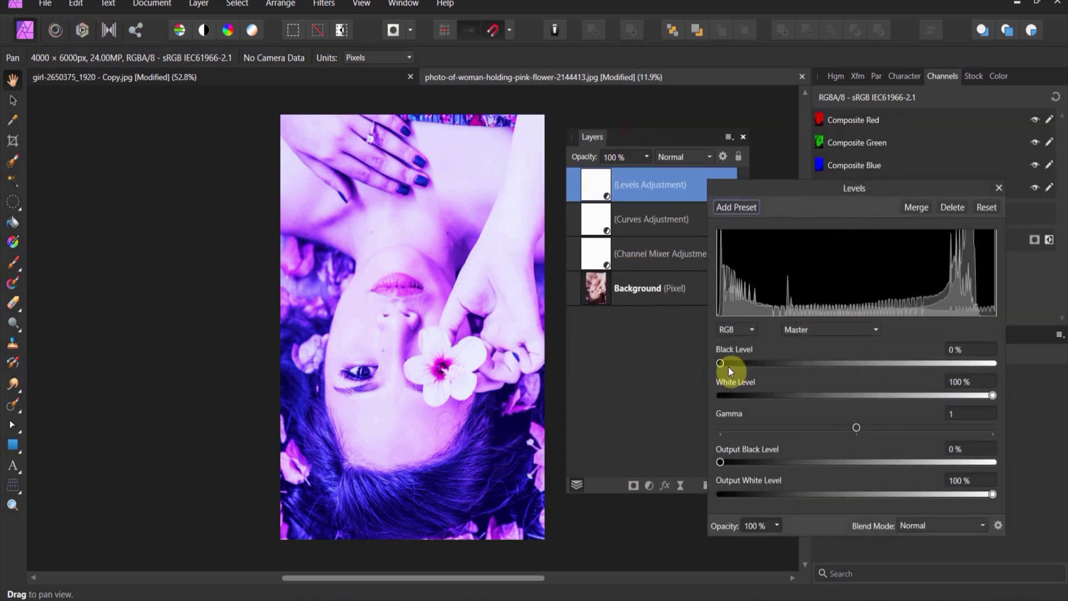
pyautogui.moveTo(722, 364); pyautogui.dragTo(733, 363)
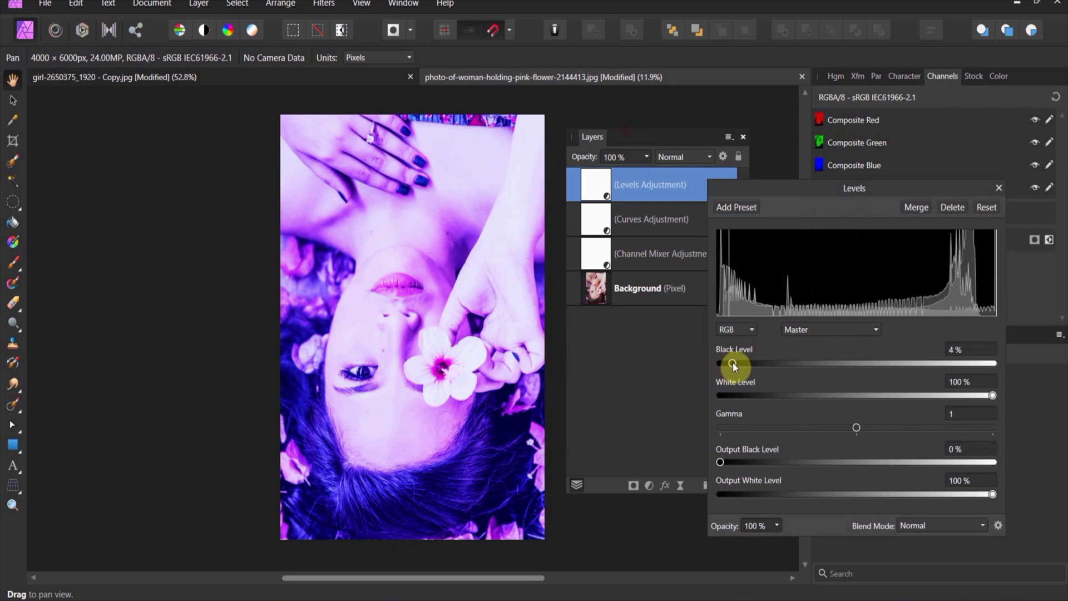
pyautogui.moveTo(990, 398); pyautogui.dragTo(967, 397)
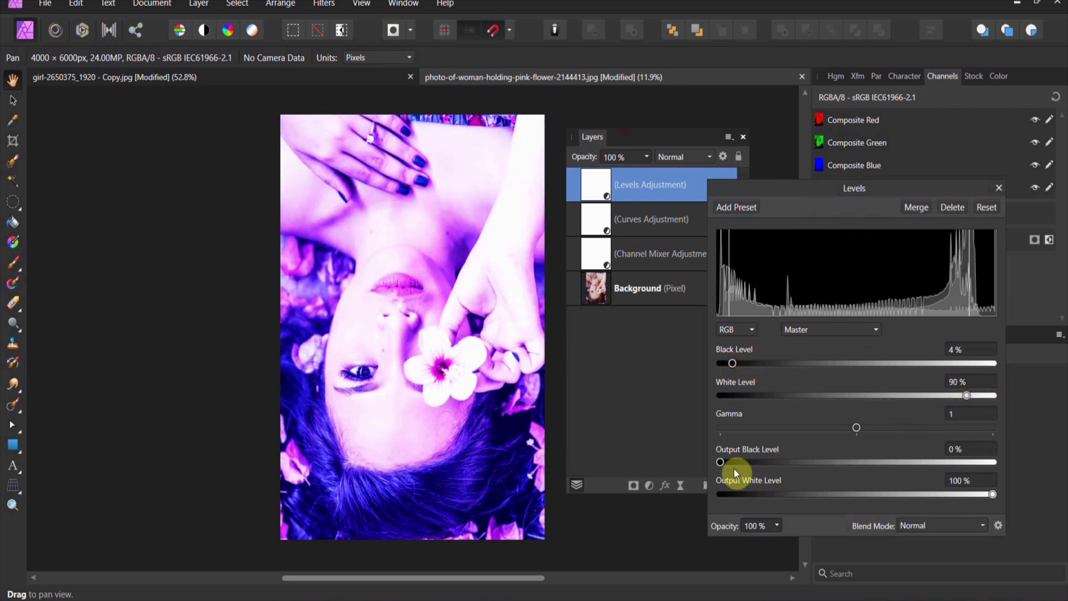
pyautogui.moveTo(721, 463); pyautogui.dragTo(743, 463)
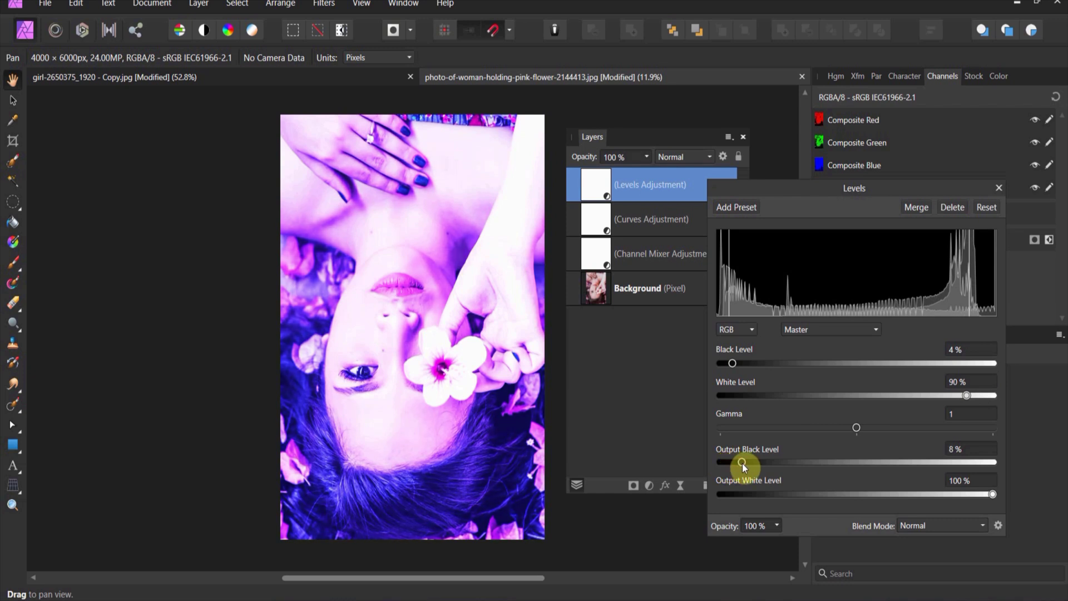
pyautogui.moveTo(993, 494); pyautogui.dragTo(976, 495)
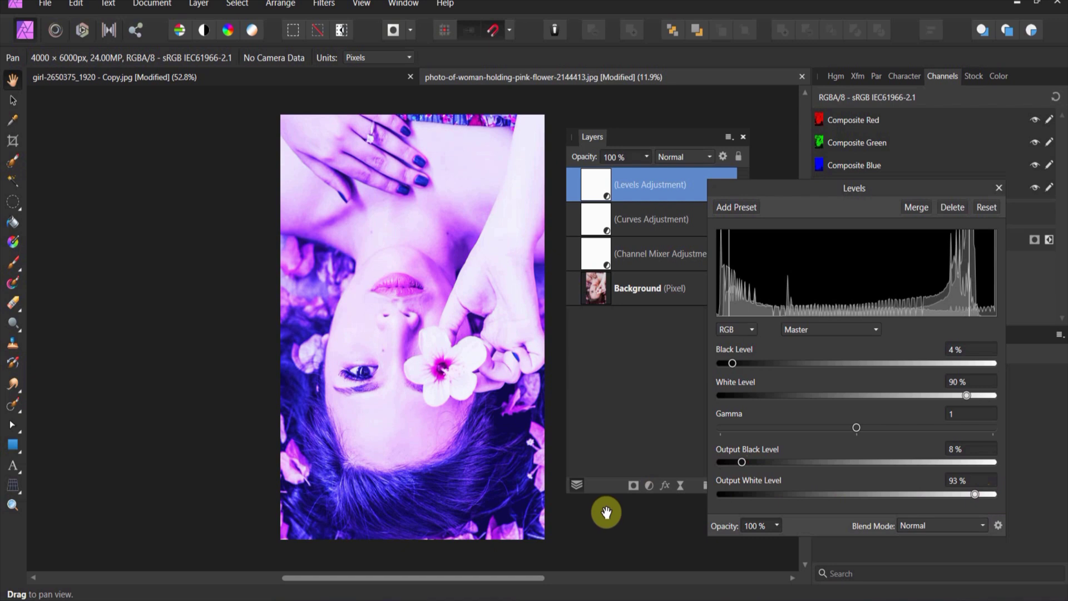
pyautogui.click(995, 192)
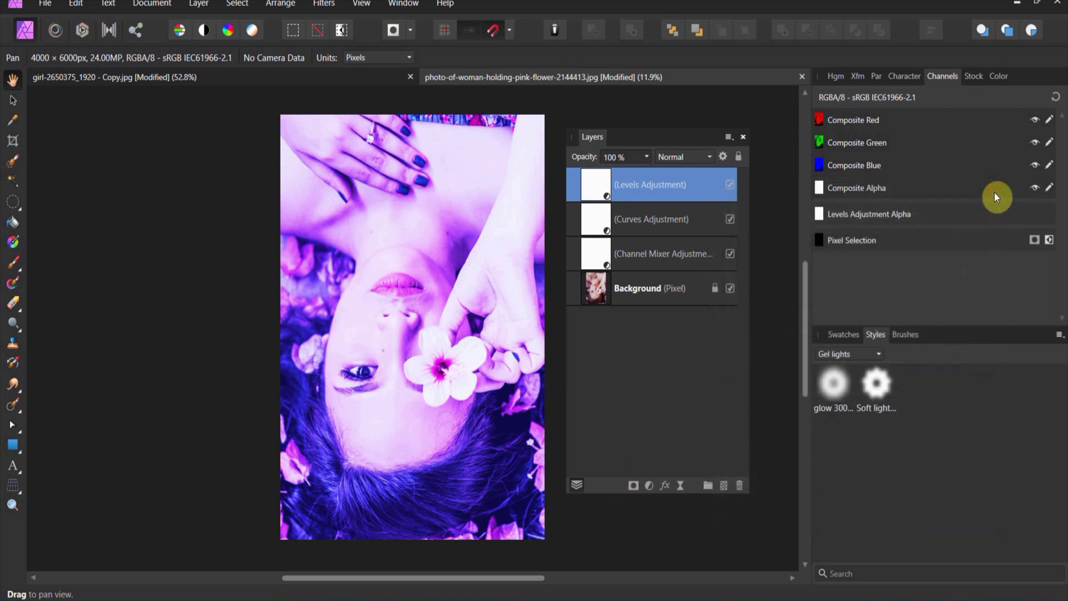
# Add a Lens Filter layer with its colour changed from orange to green and 40% optical density
pyautogui.click(649, 485)
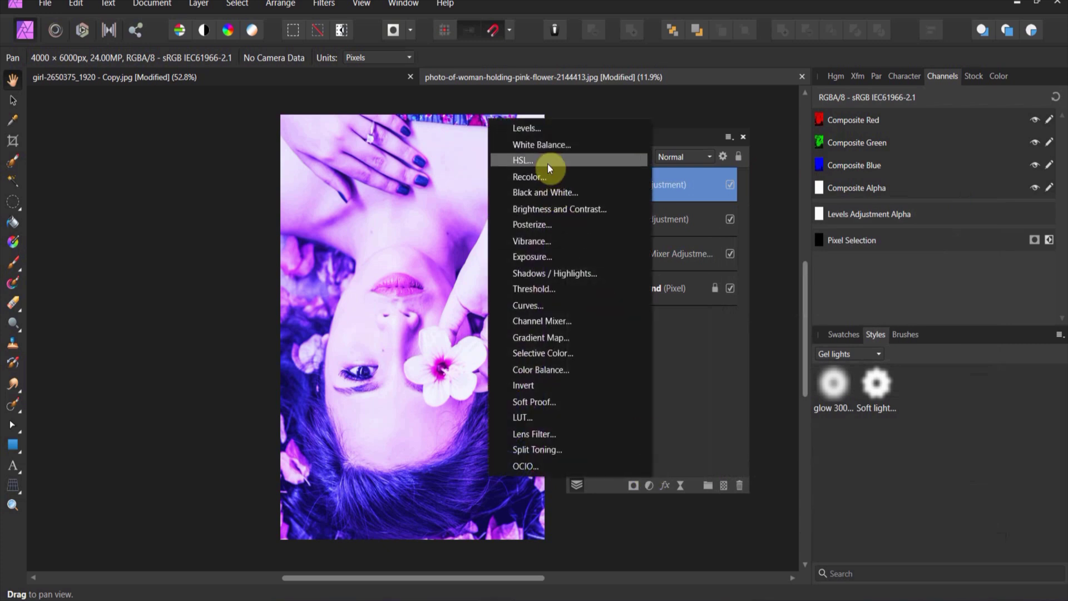
pyautogui.click(540, 433)
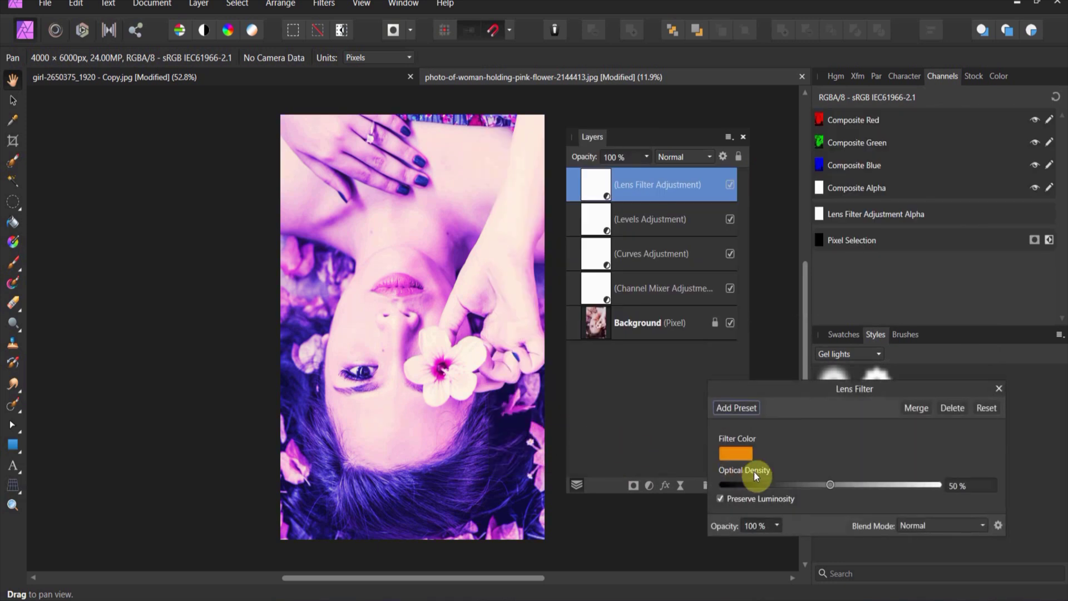
pyautogui.click(742, 455)
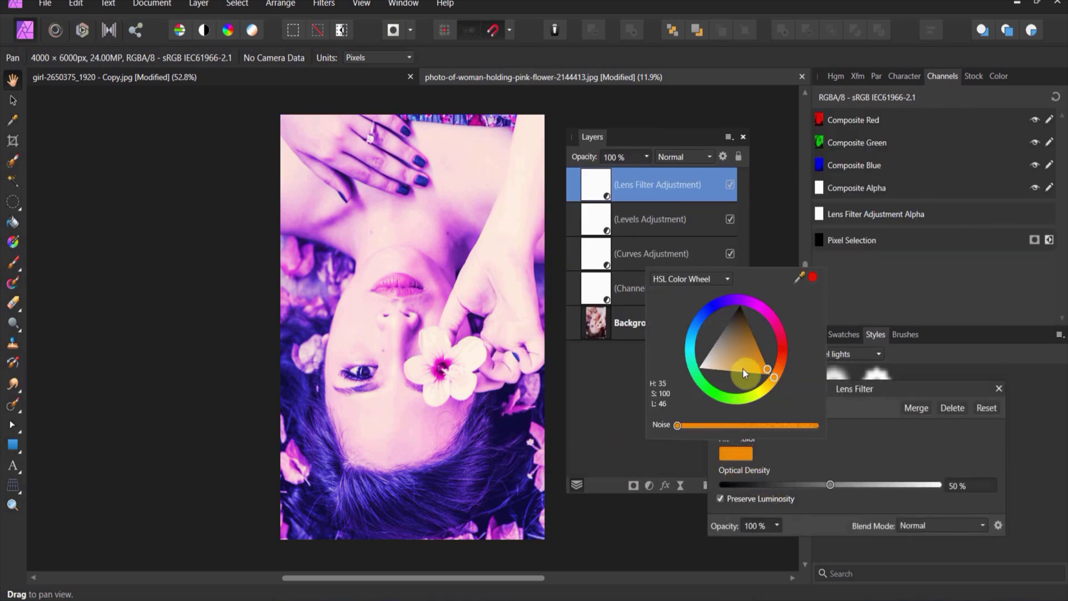
pyautogui.moveTo(773, 378); pyautogui.dragTo(713, 385)
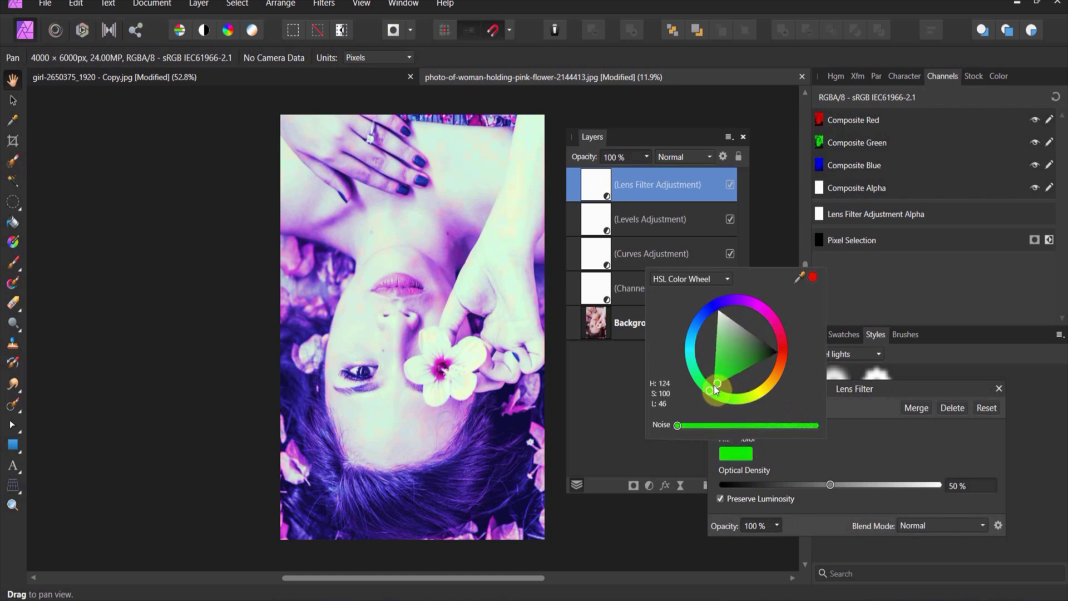
pyautogui.moveTo(829, 485); pyautogui.dragTo(856, 486)
pyautogui.moveTo(887, 488); pyautogui.dragTo(812, 483)
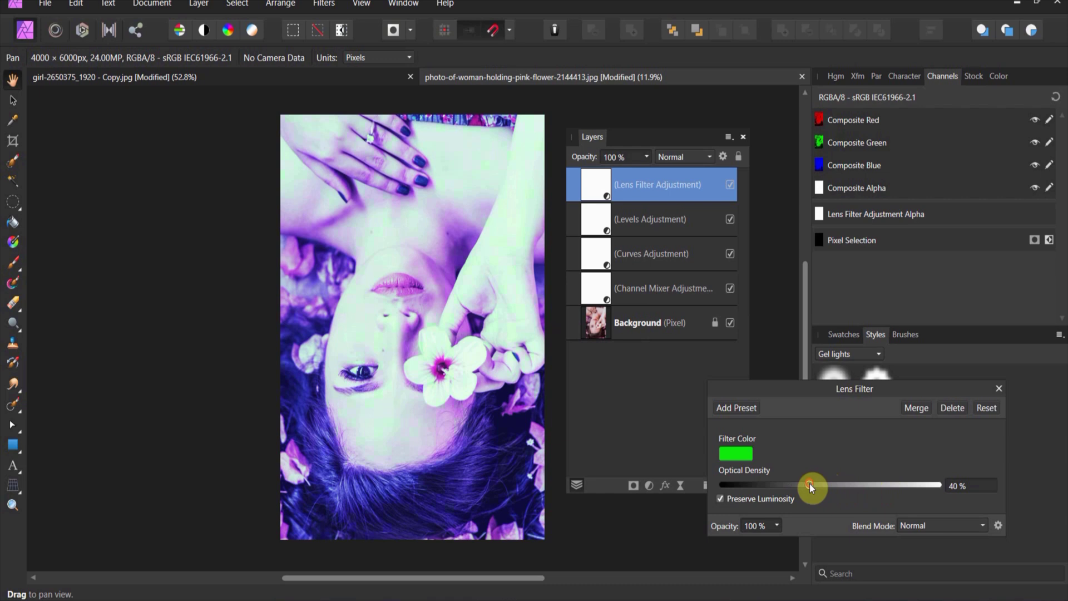
pyautogui.click(1000, 389)
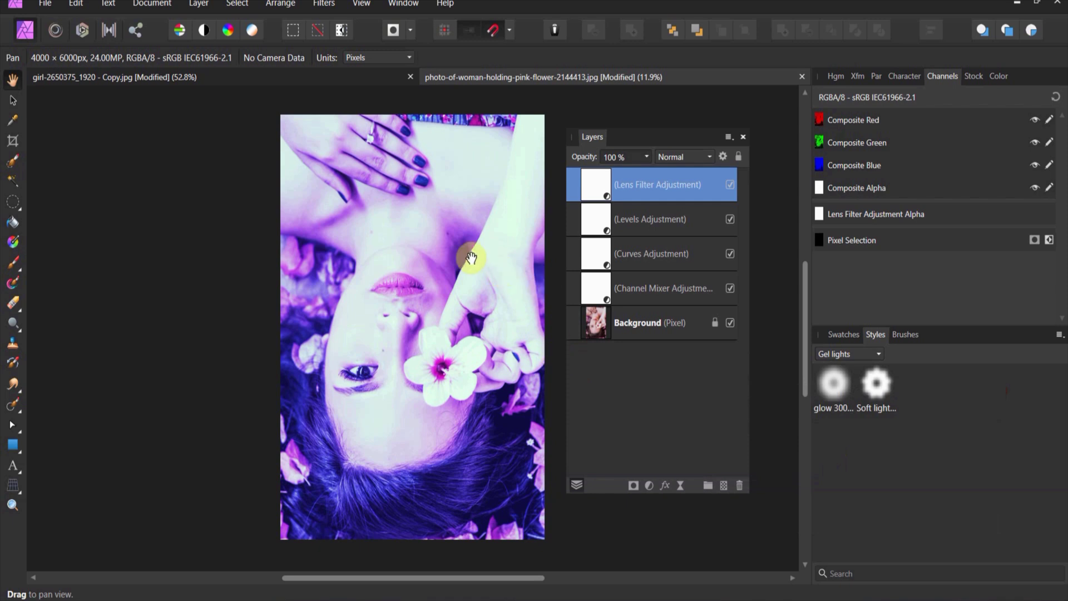
# Export the adjustments as a maximum-quality CUBE LUT titled 'Steely neon blue' into Raw images
pyautogui.click(46, 4)
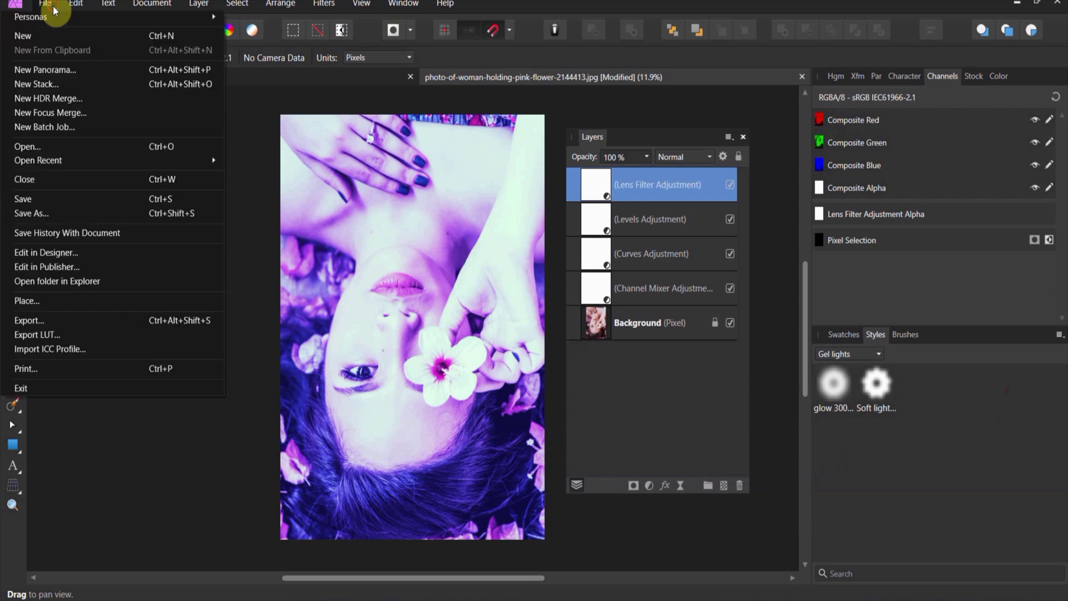
pyautogui.click(78, 336)
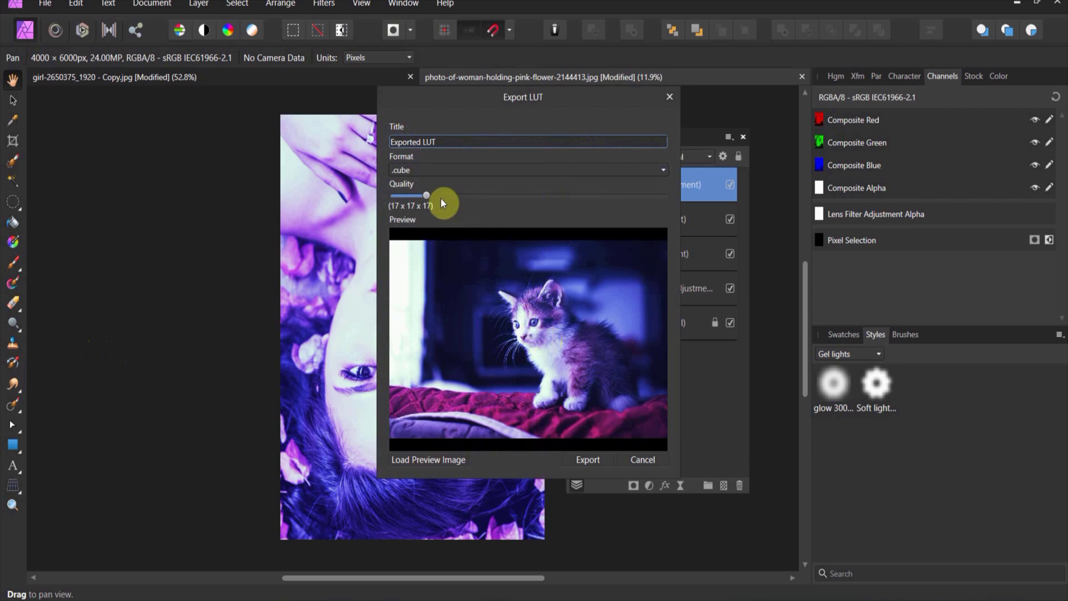
pyautogui.moveTo(427, 195); pyautogui.dragTo(666, 214)
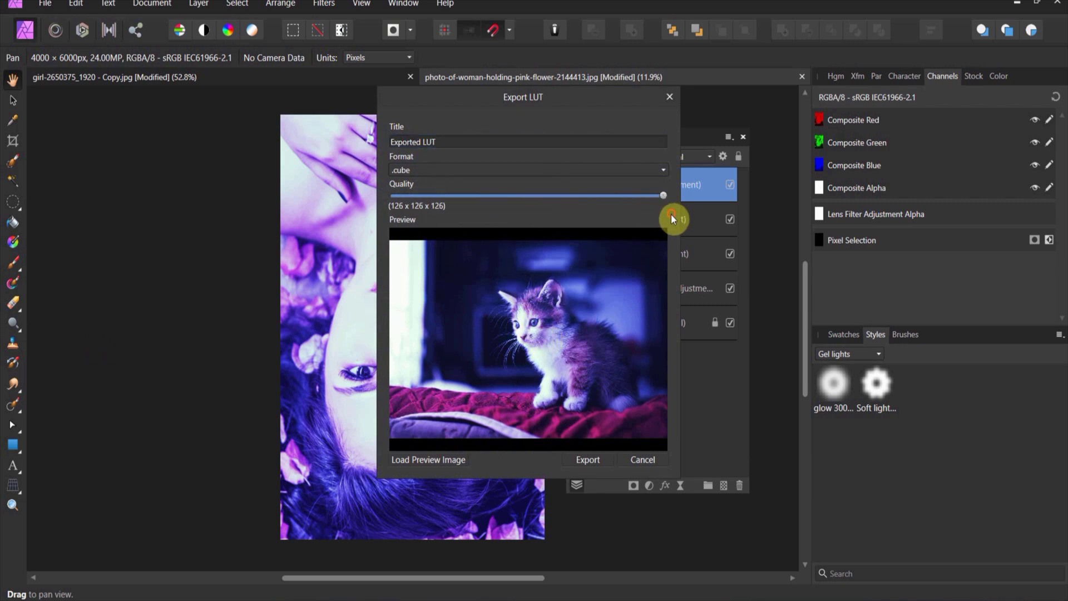
pyautogui.click(438, 141)
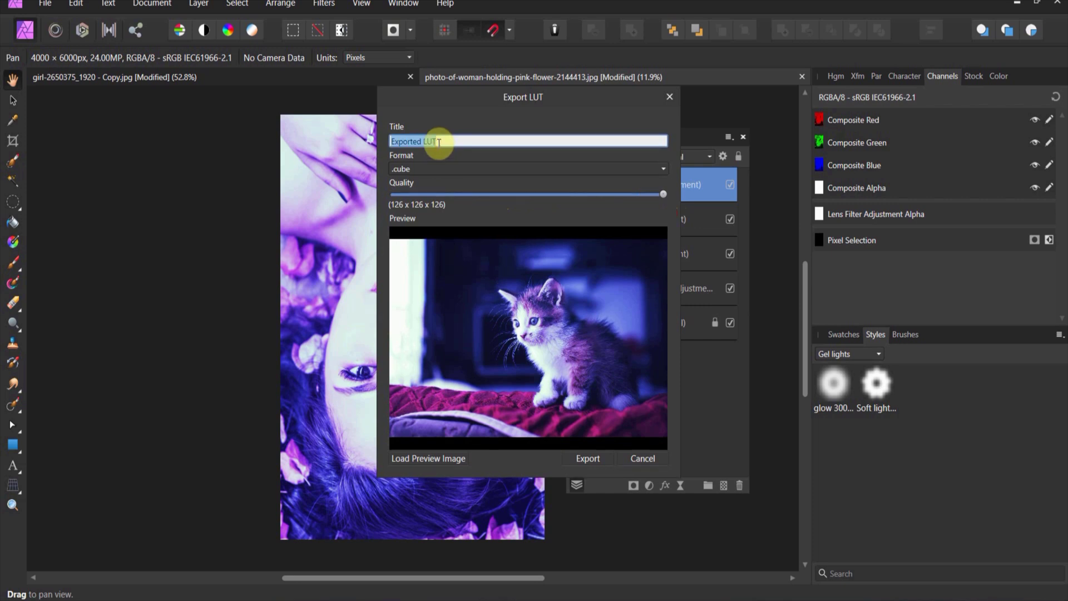
pyautogui.write('S')
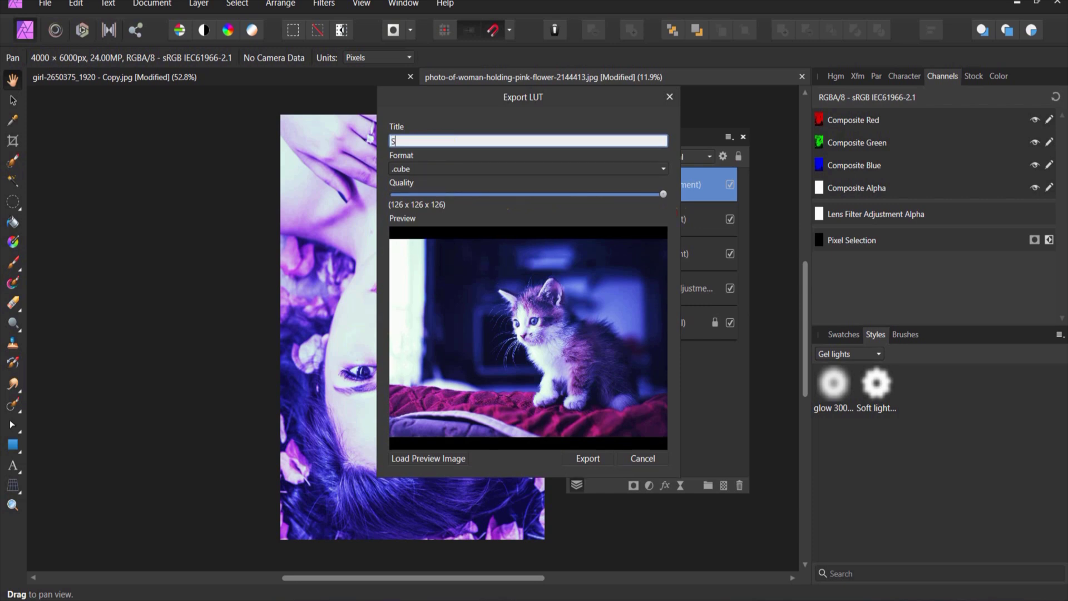
pyautogui.write('teely neopn')
pyautogui.press('BackSpace')
pyautogui.press('BackSpace')
pyautogui.press('BackSpace')
pyautogui.write('n blue')
pyautogui.click(572, 455)
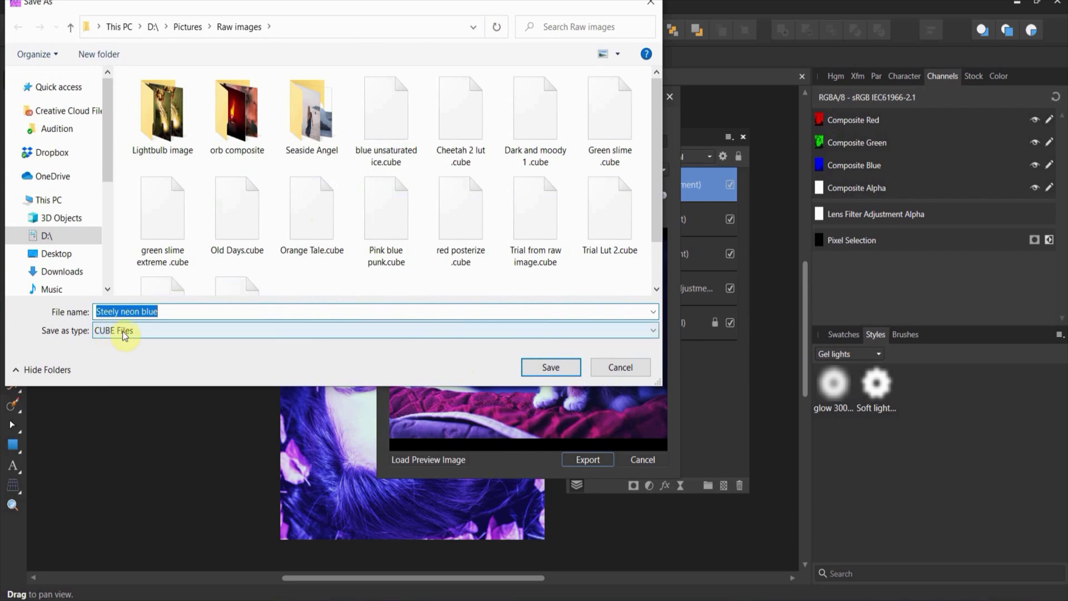
pyautogui.click(538, 369)
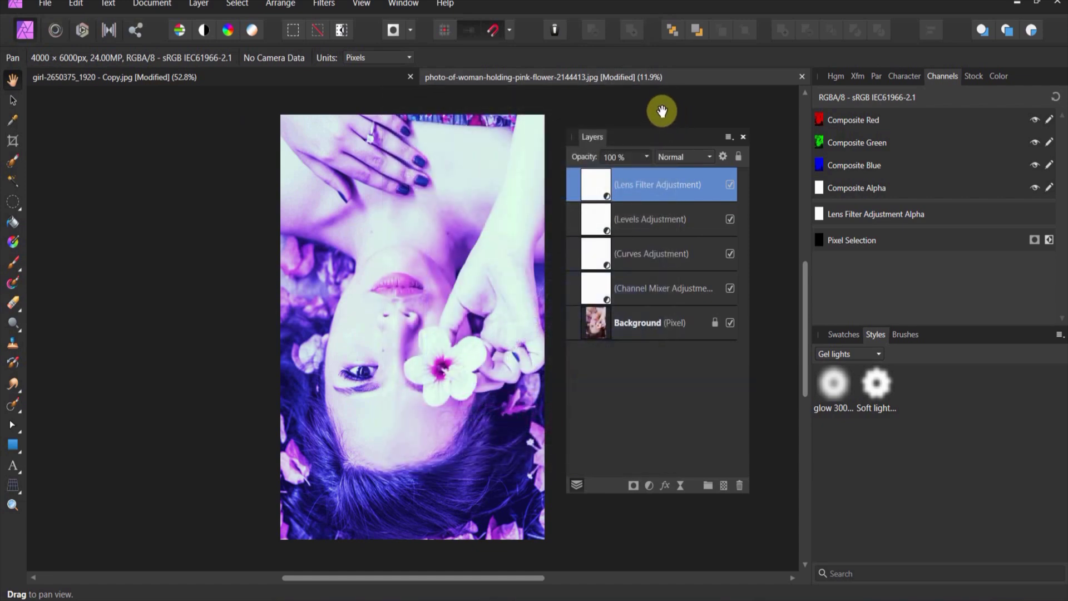
# On the girl-2650375 portrait, add a LUT adjustment loaded with Steely neon blue.cube
pyautogui.click(396, 82)
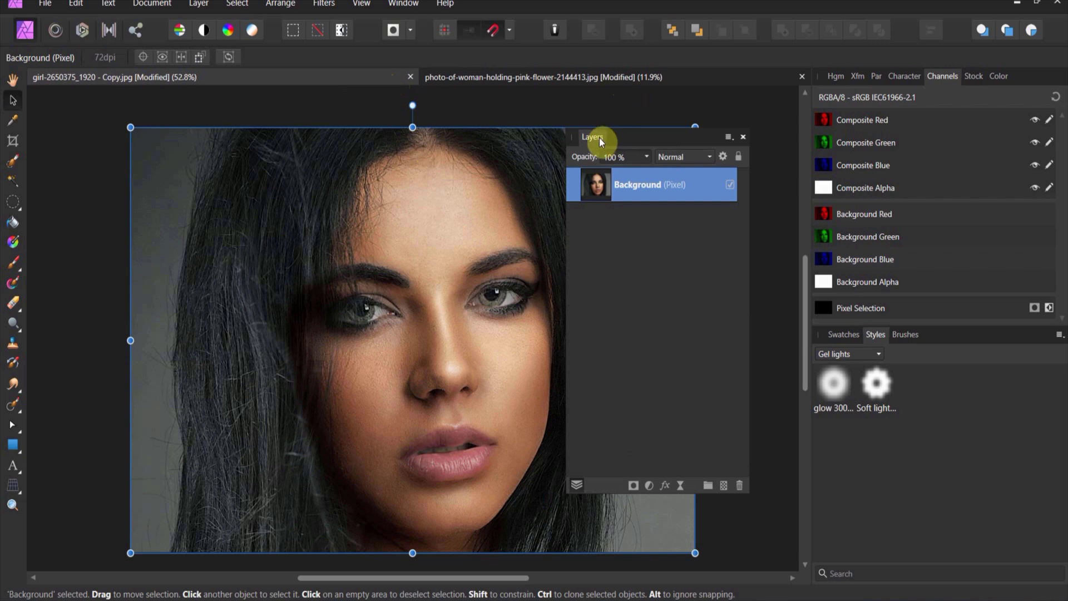
pyautogui.moveTo(601, 141); pyautogui.dragTo(747, 153)
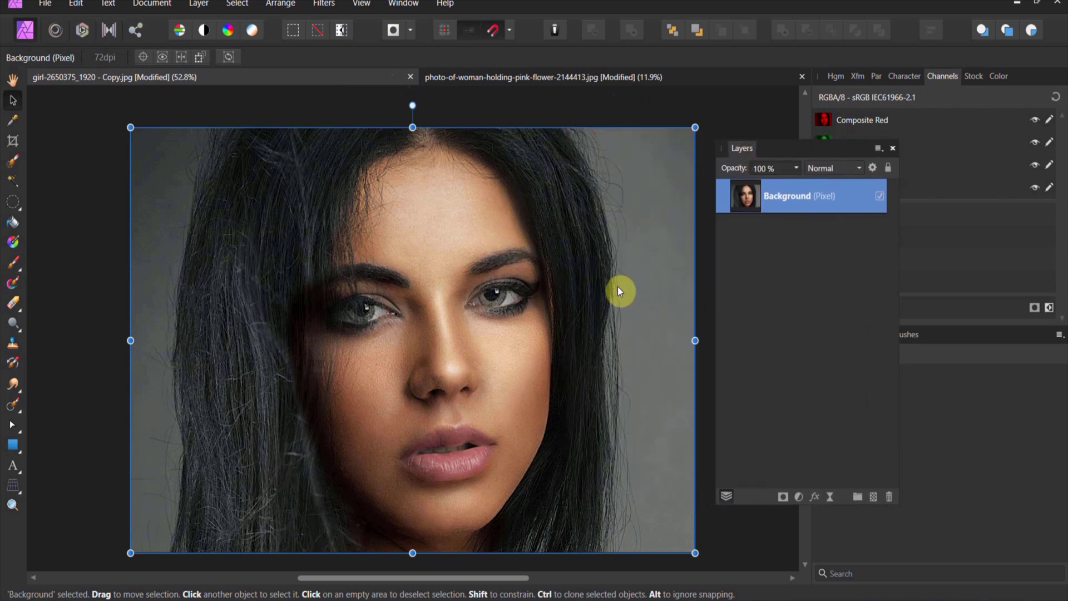
pyautogui.click(800, 496)
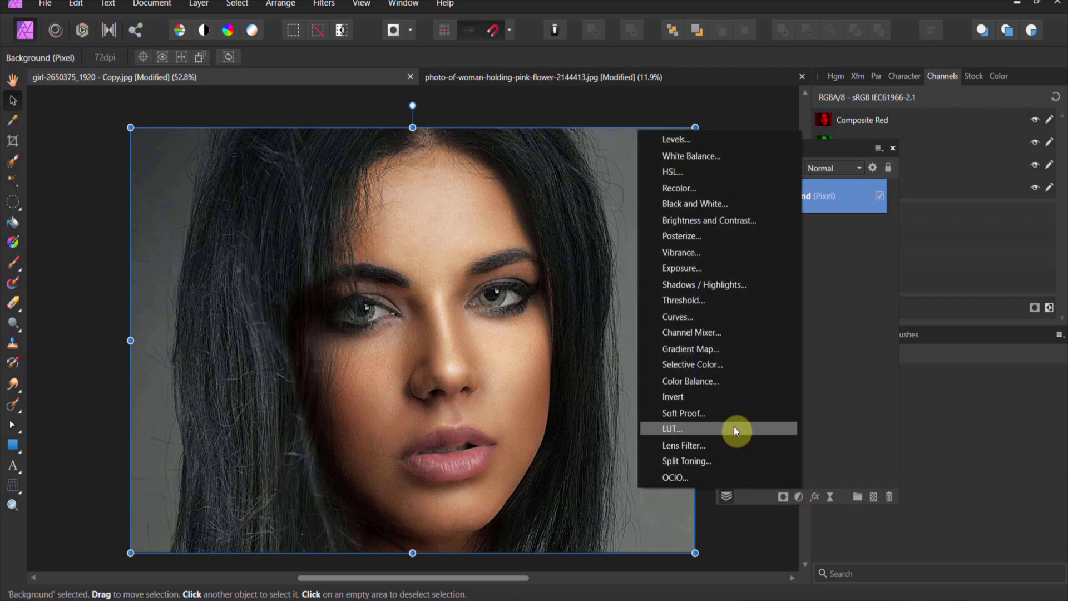
pyautogui.click(668, 428)
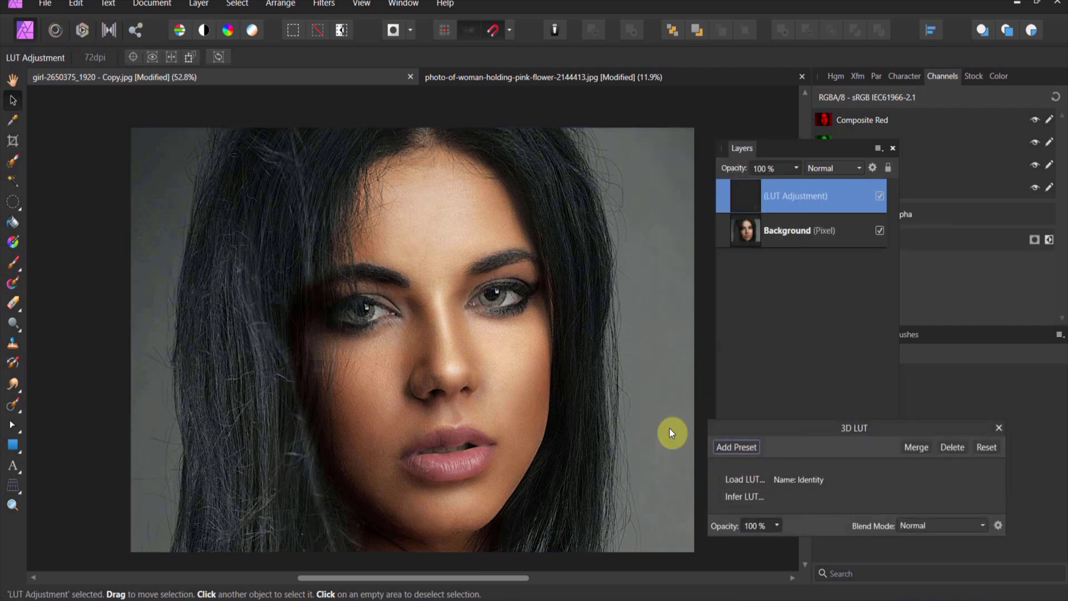
pyautogui.click(735, 480)
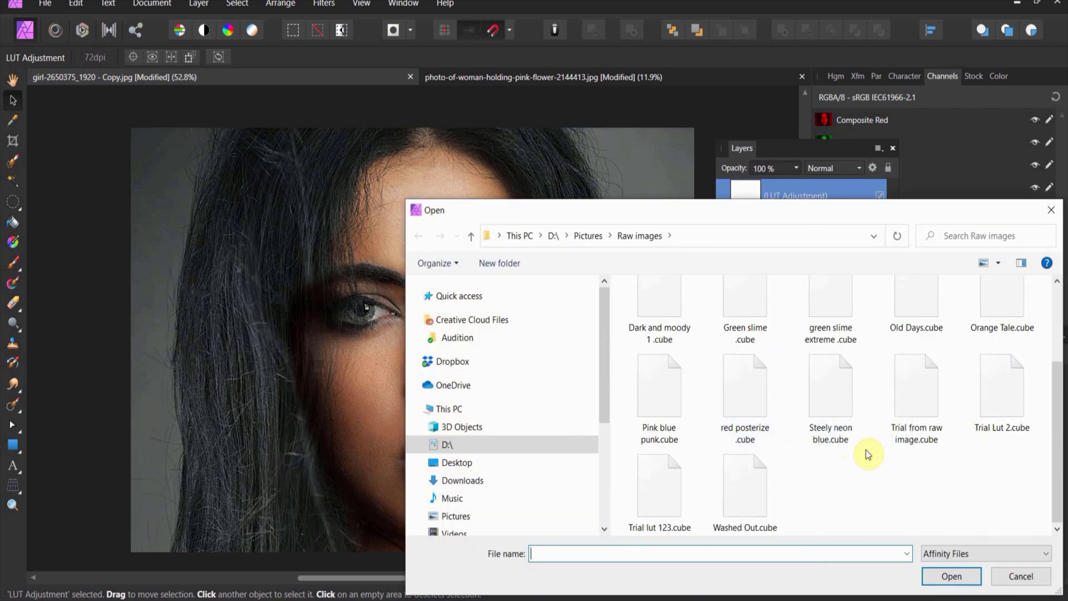
pyautogui.doubleClick(842, 415)
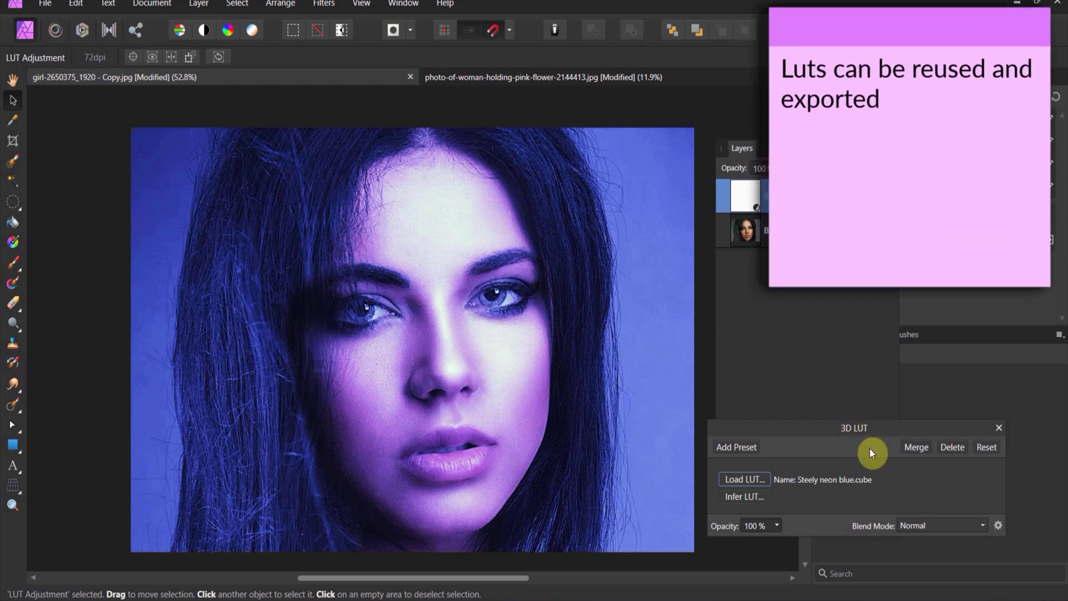
# Try Overlay blend on the LUT, revert it to Normal, and set the layer to 53% opacity
pyautogui.click(981, 526)
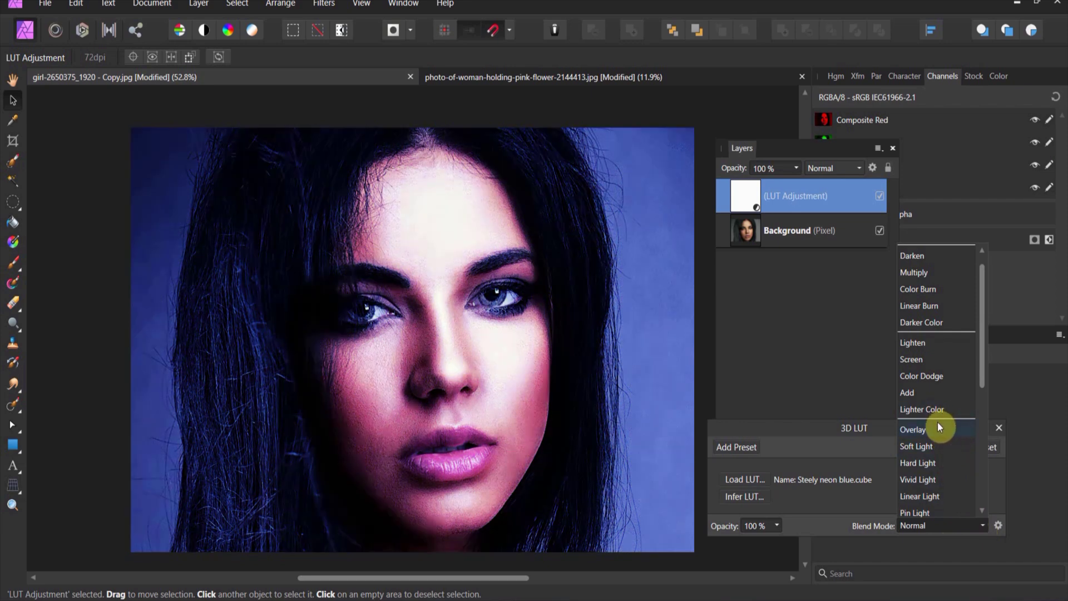
pyautogui.click(938, 429)
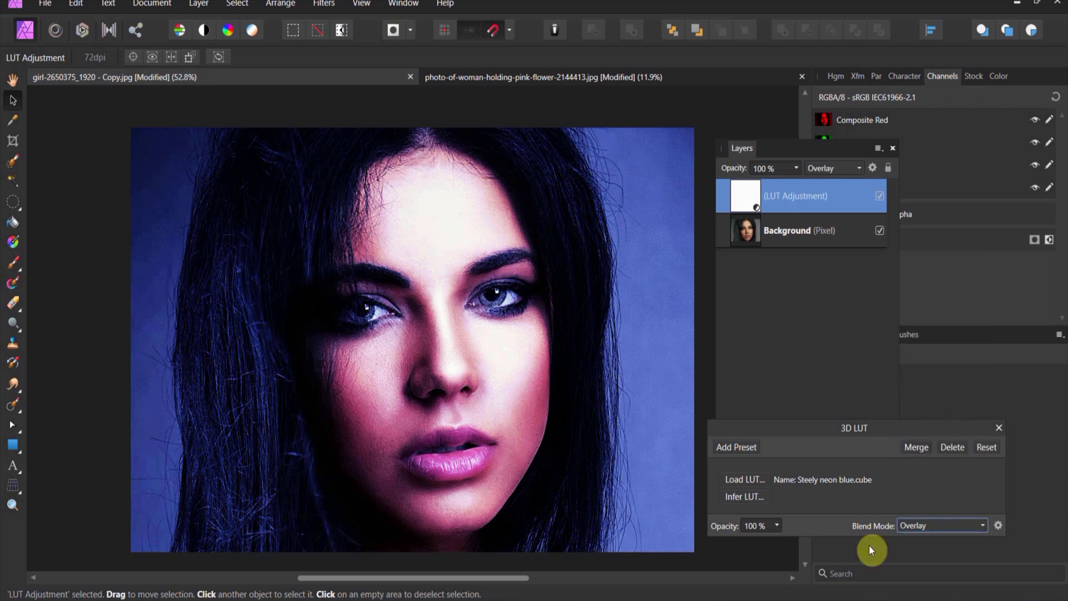
pyautogui.click(777, 528)
pyautogui.moveTo(777, 544); pyautogui.dragTo(731, 543)
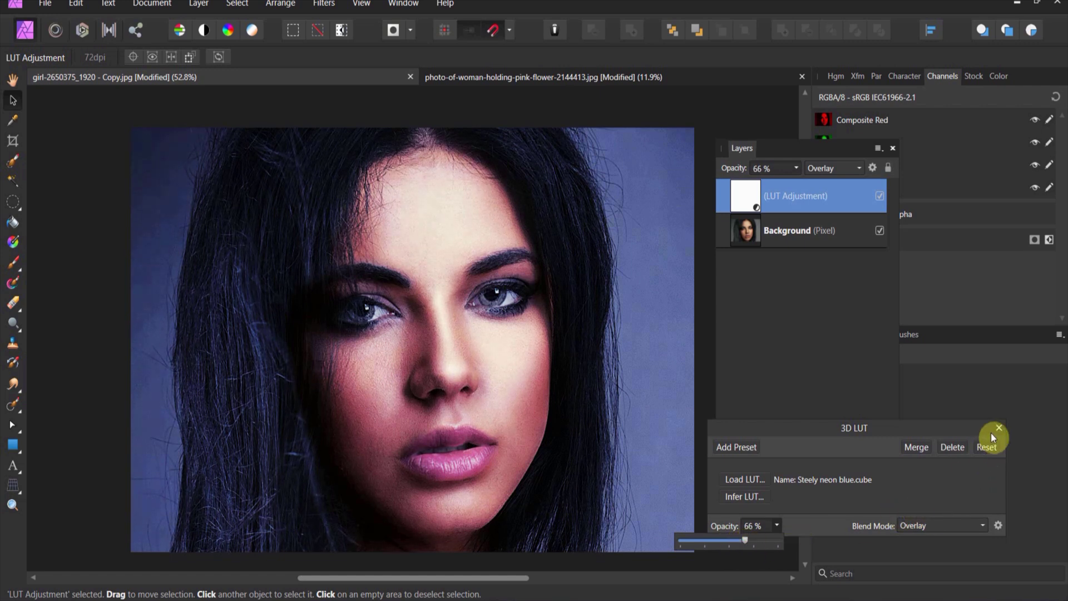
pyautogui.click(980, 524)
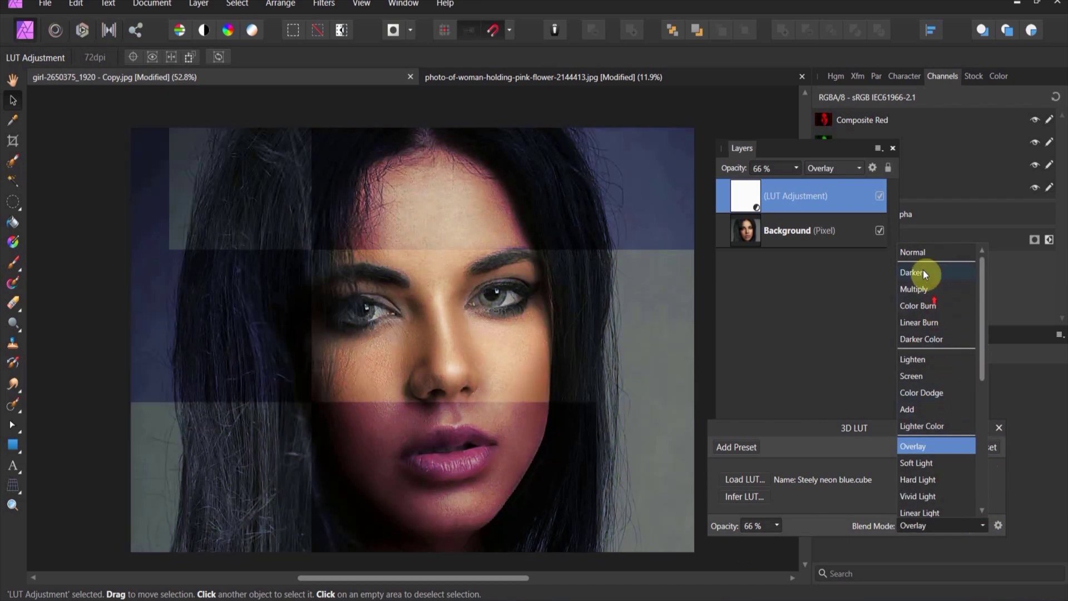
pyautogui.click(924, 253)
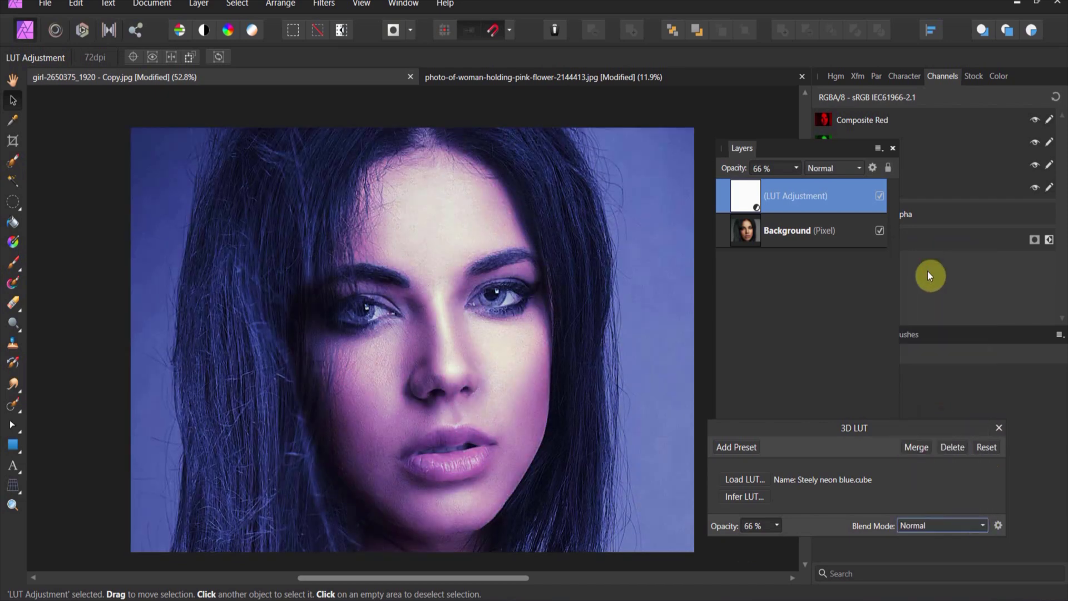
pyautogui.click(1001, 427)
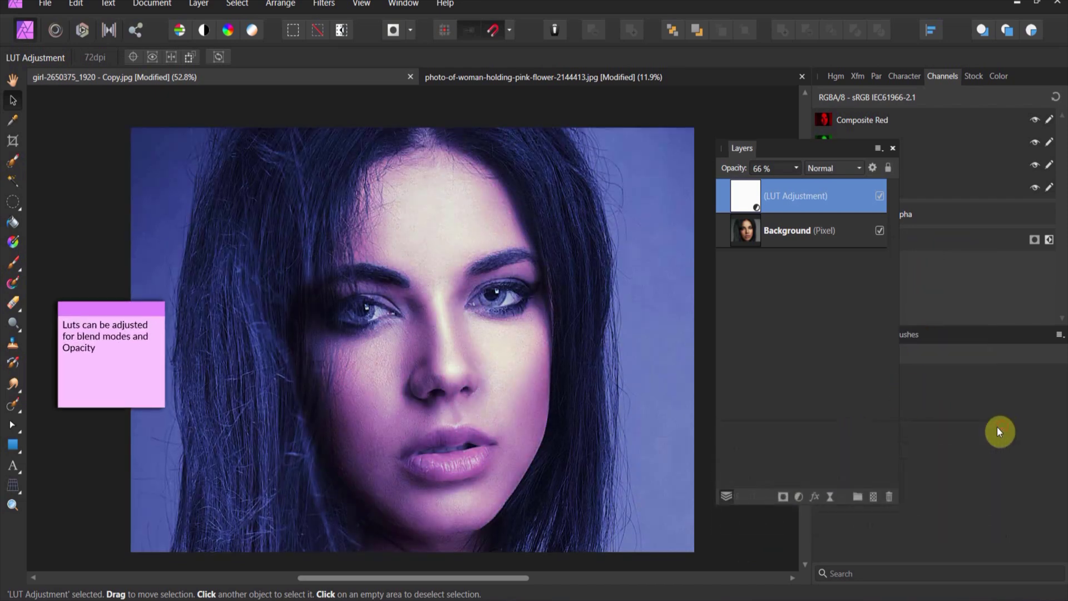
pyautogui.click(797, 168)
pyautogui.moveTo(791, 182); pyautogui.dragTo(775, 186)
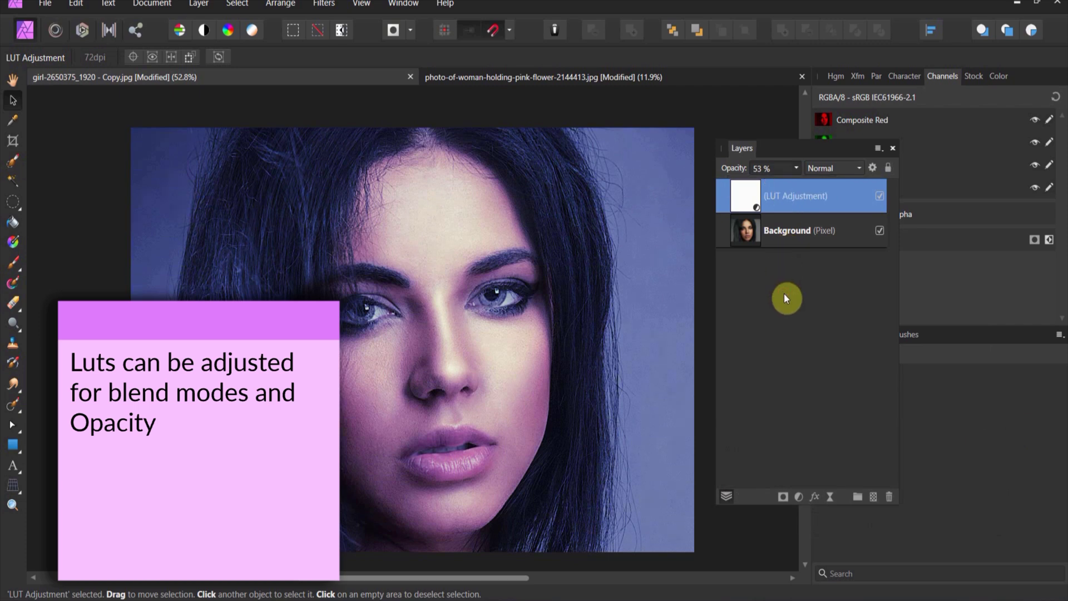
# Replace the LUT adjustment's file with Dark and moody 1 .cube
pyautogui.doubleClick(749, 201)
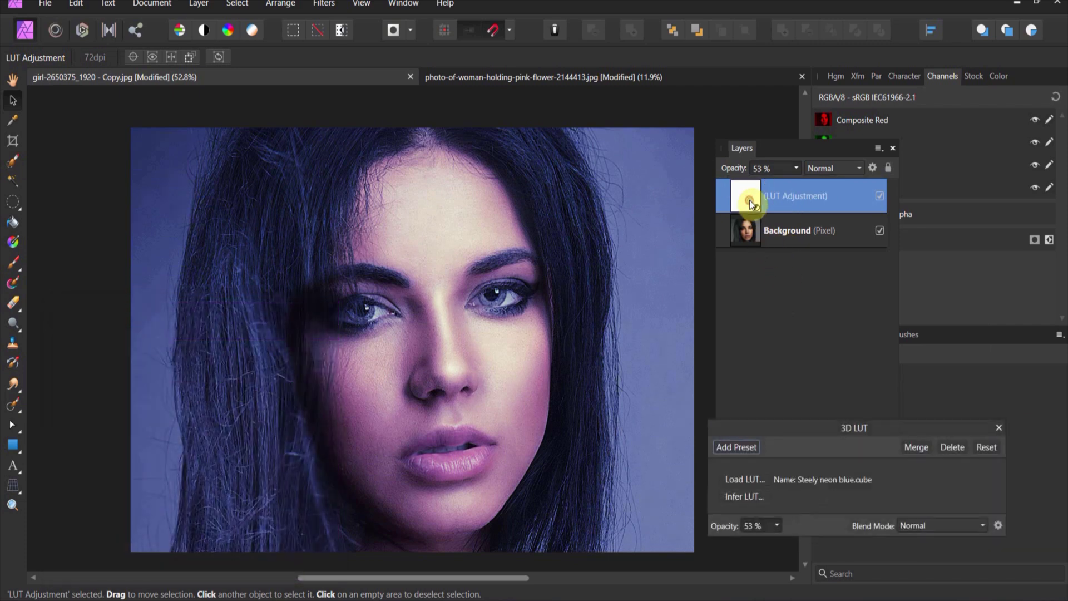
pyautogui.click(744, 479)
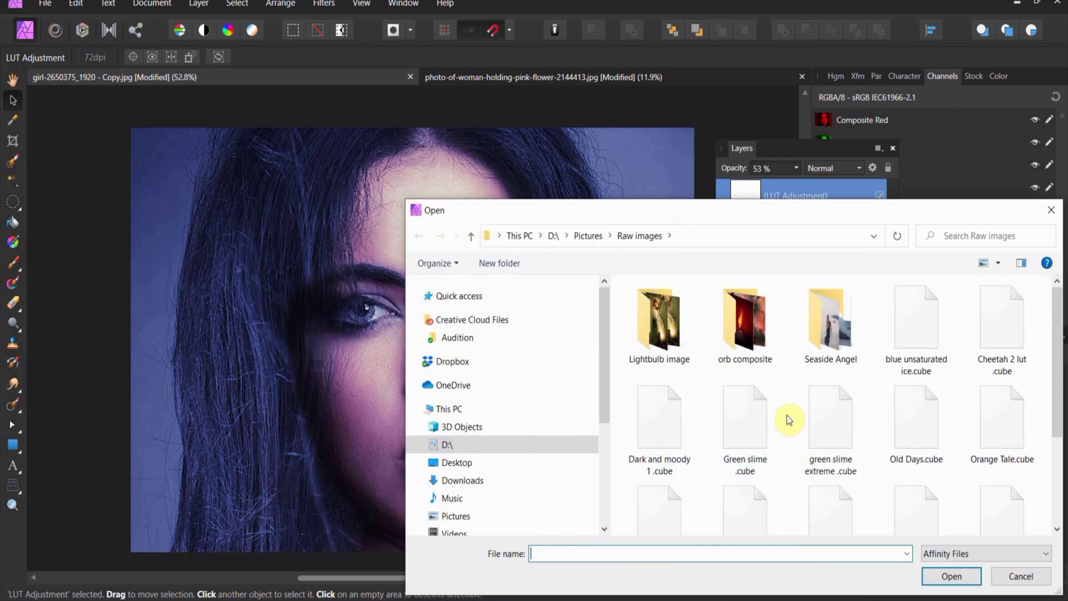
pyautogui.scroll(-1, 787, 416)
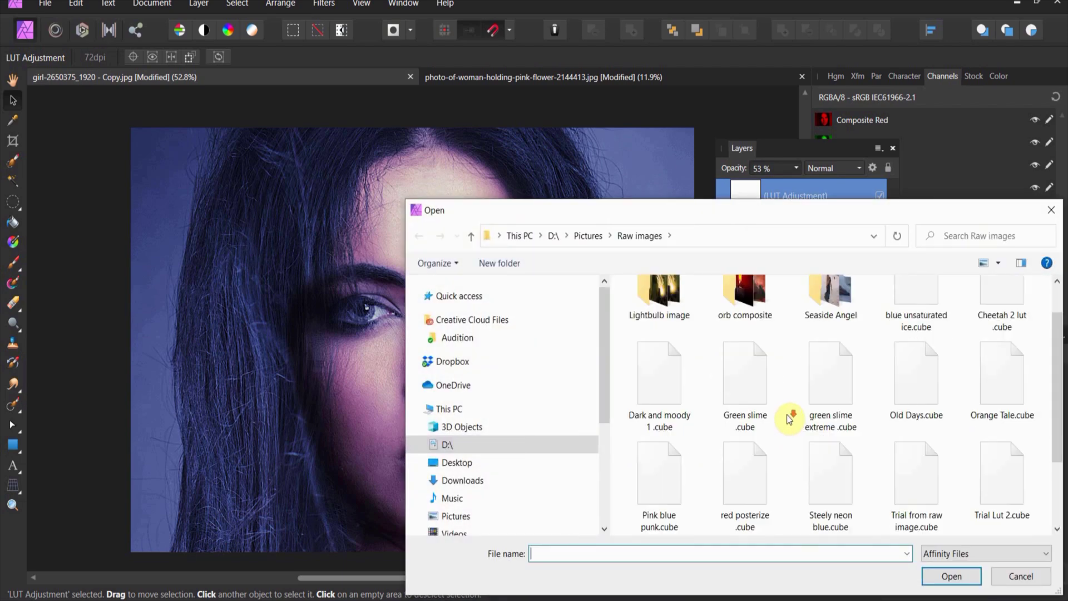
pyautogui.doubleClick(657, 395)
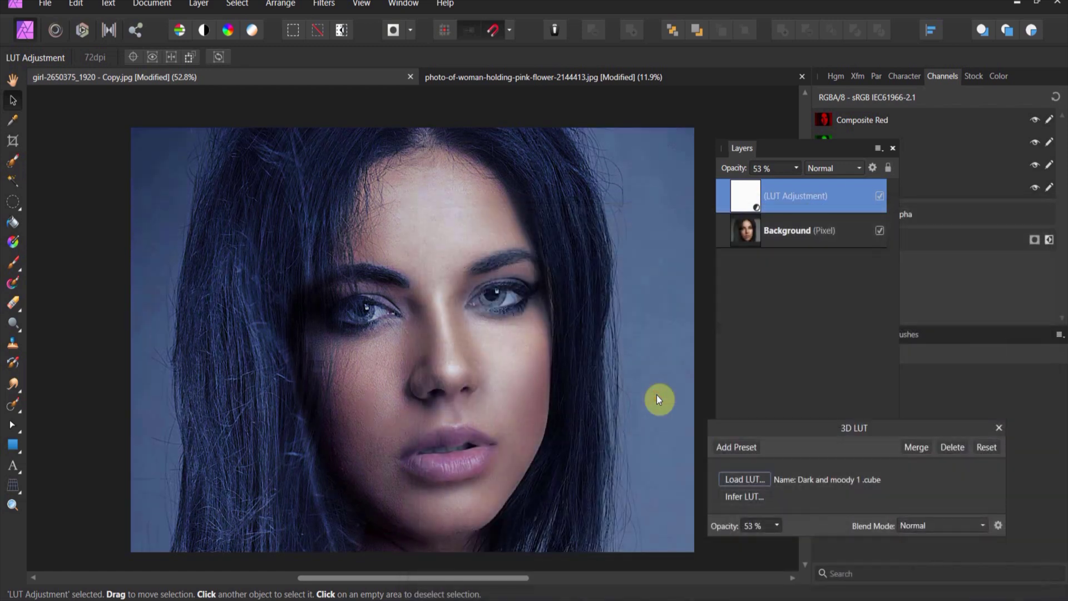